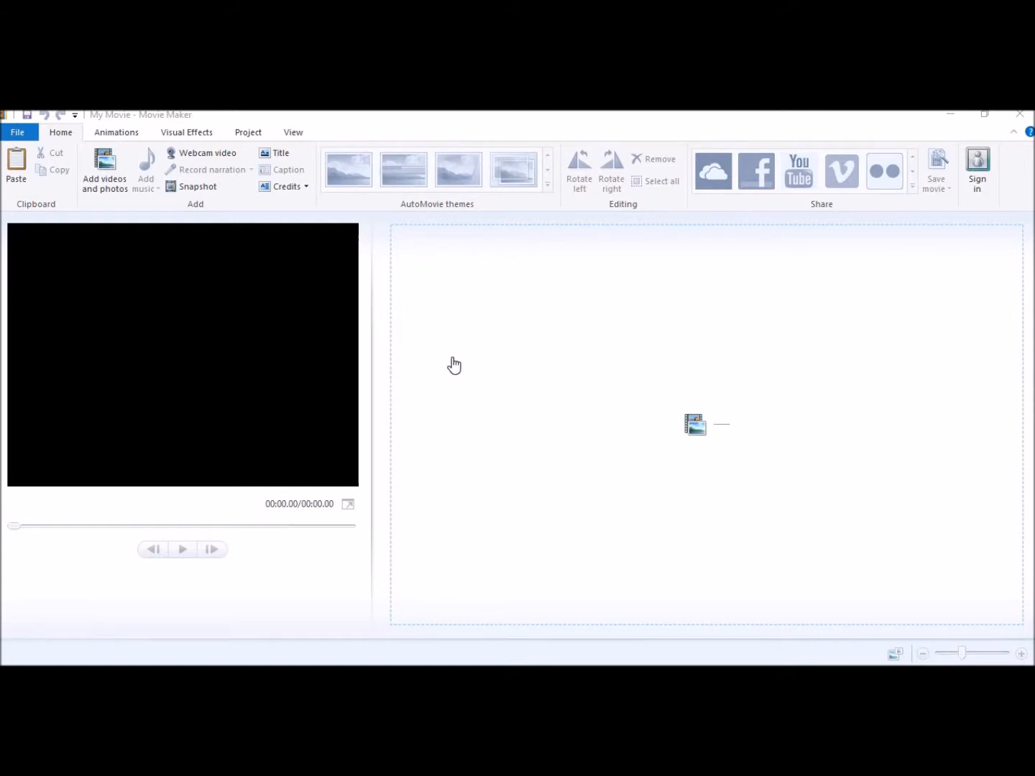
# Import the video file Movie Film.mp4 into the empty project
pyautogui.click(104, 169)
pyautogui.click(180, 215)
pyautogui.click(363, 449)
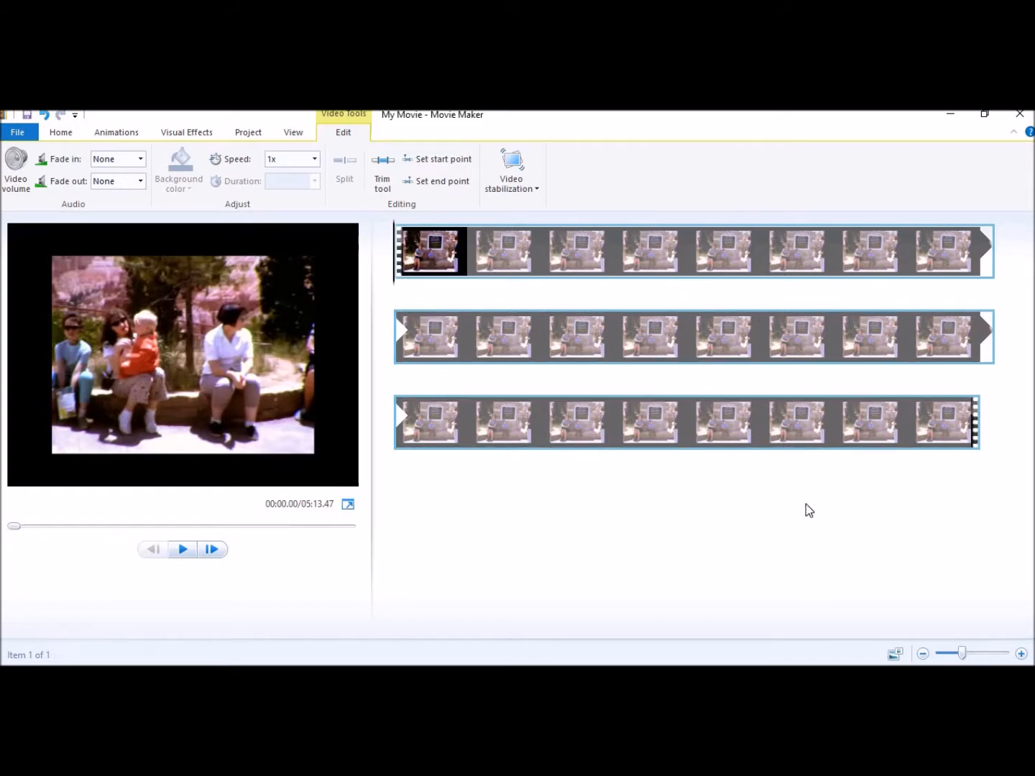
# Examine the imported clip by enlarging and restoring the timeline scale and scrubbing through the footage to the bicycle scene
pyautogui.moveTo(964, 657); pyautogui.dragTo(996, 656)
pyautogui.scroll(-1, 863, 468)
pyautogui.scroll(-5, 862, 469)
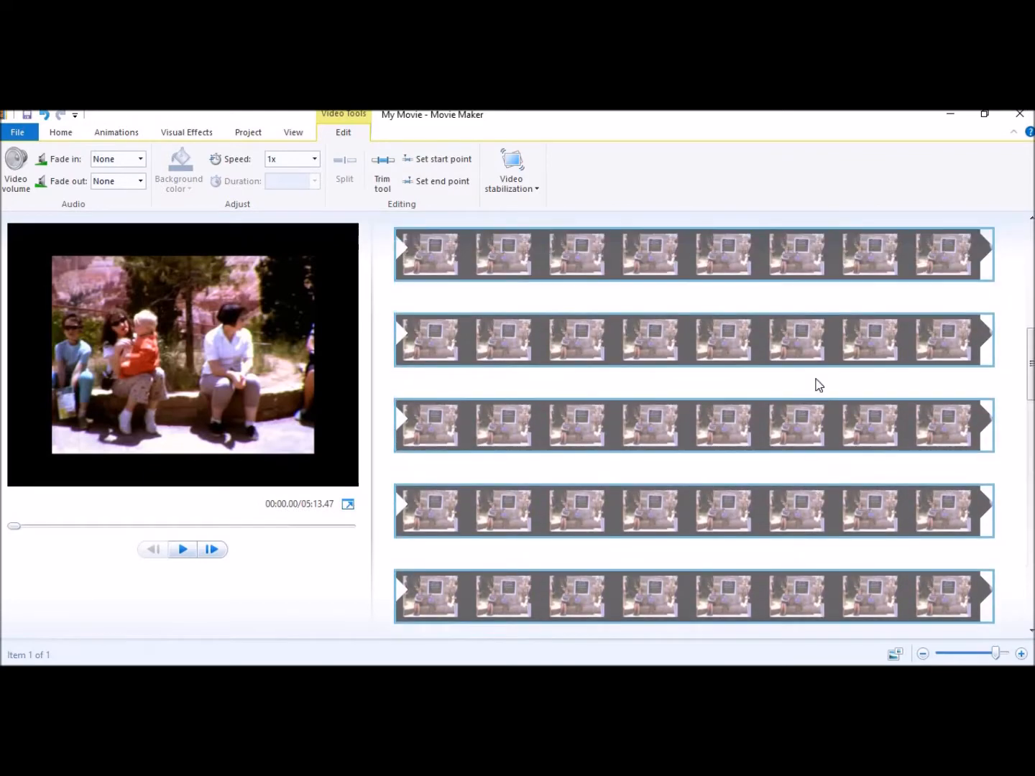
pyautogui.scroll(-5, 829, 419)
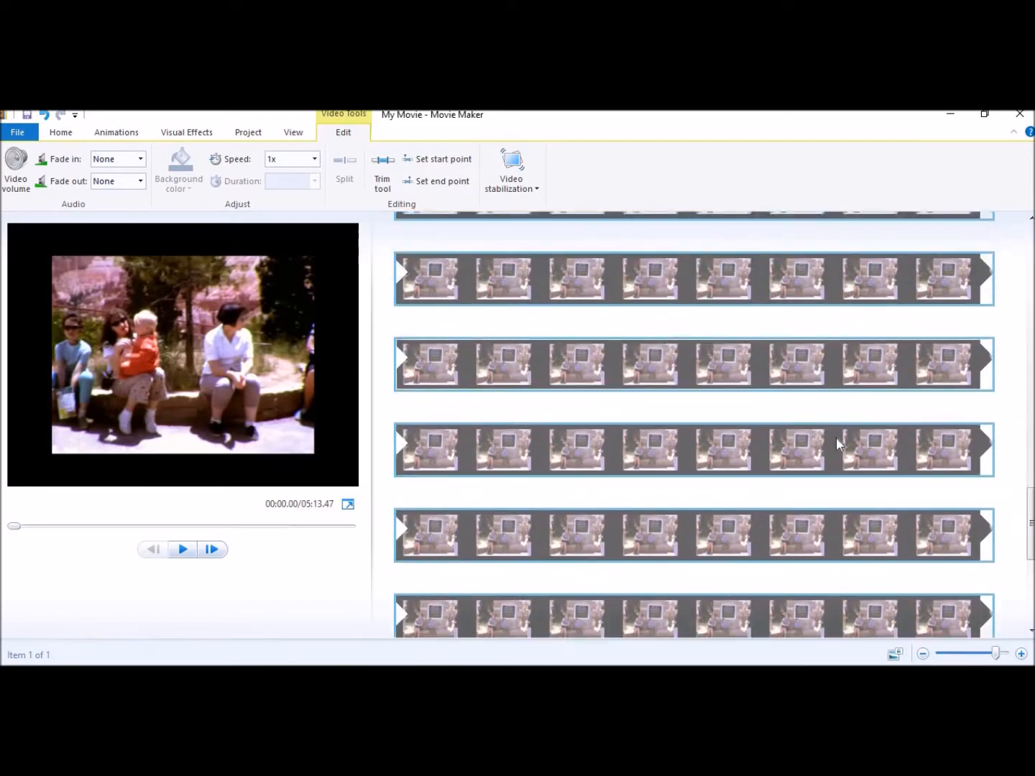
pyautogui.moveTo(997, 655); pyautogui.dragTo(963, 653)
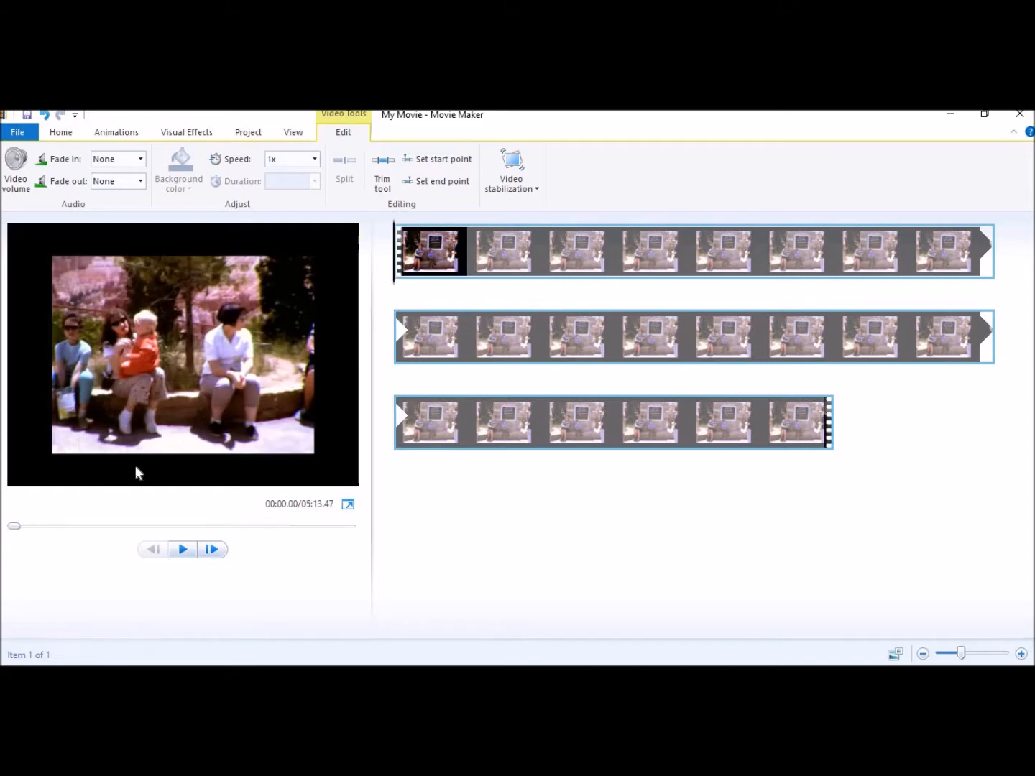
pyautogui.moveTo(12, 527); pyautogui.dragTo(95, 559)
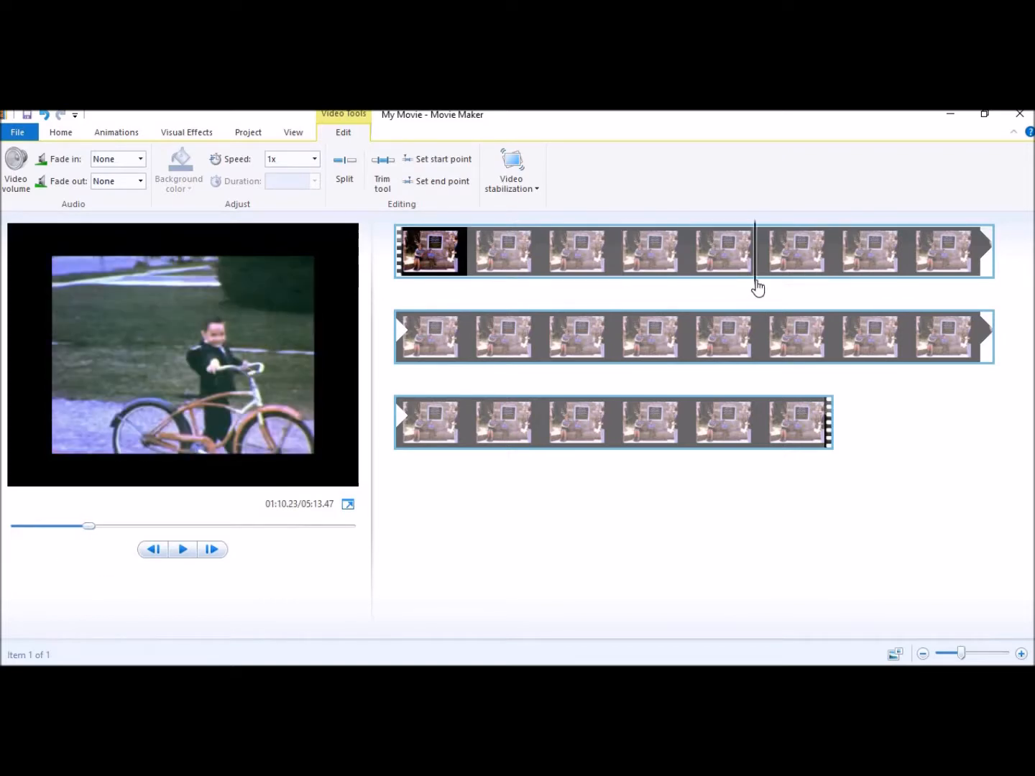
pyautogui.click(683, 280)
pyautogui.moveTo(684, 279); pyautogui.dragTo(638, 289)
pyautogui.moveTo(69, 529); pyautogui.dragTo(96, 532)
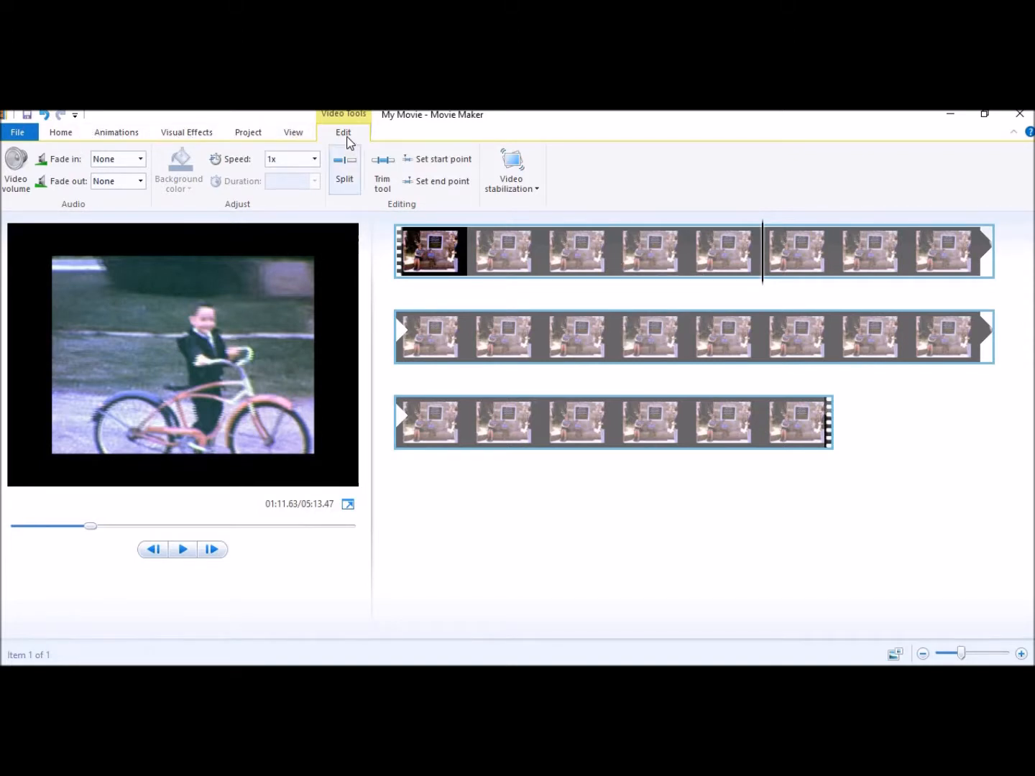
# Start trimming the clip, placing its start point at about 54.48 s and its end point at about 196.29 s
pyautogui.click(312, 134)
pyautogui.click(339, 139)
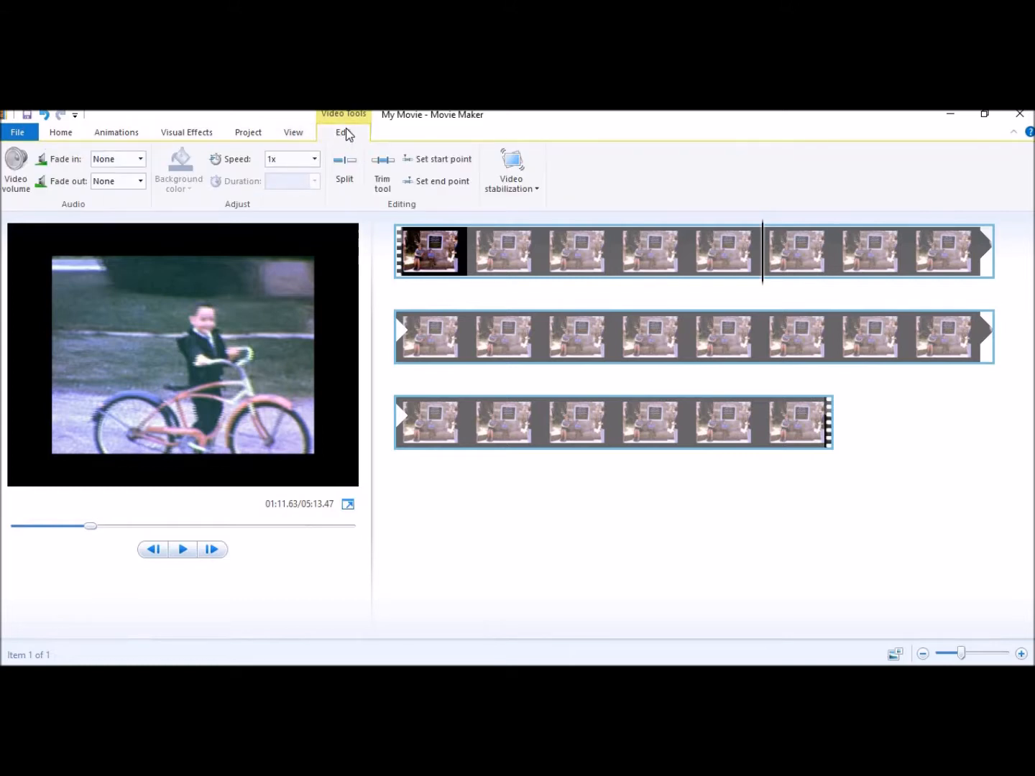
pyautogui.click(388, 188)
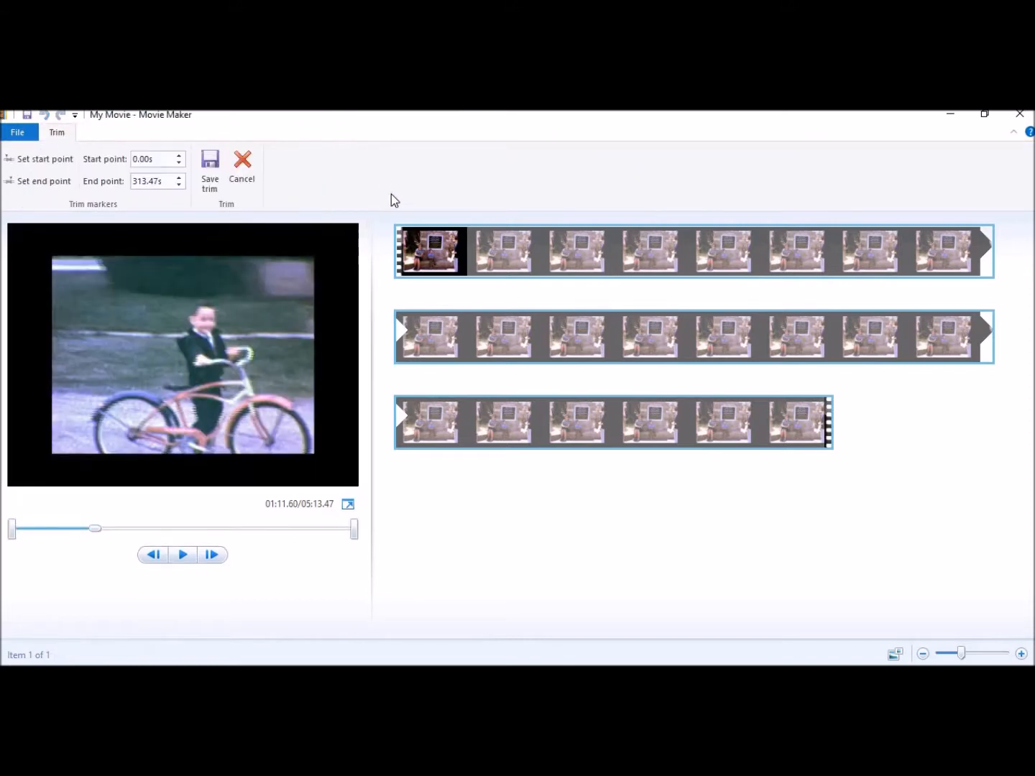
pyautogui.moveTo(13, 541); pyautogui.dragTo(69, 539)
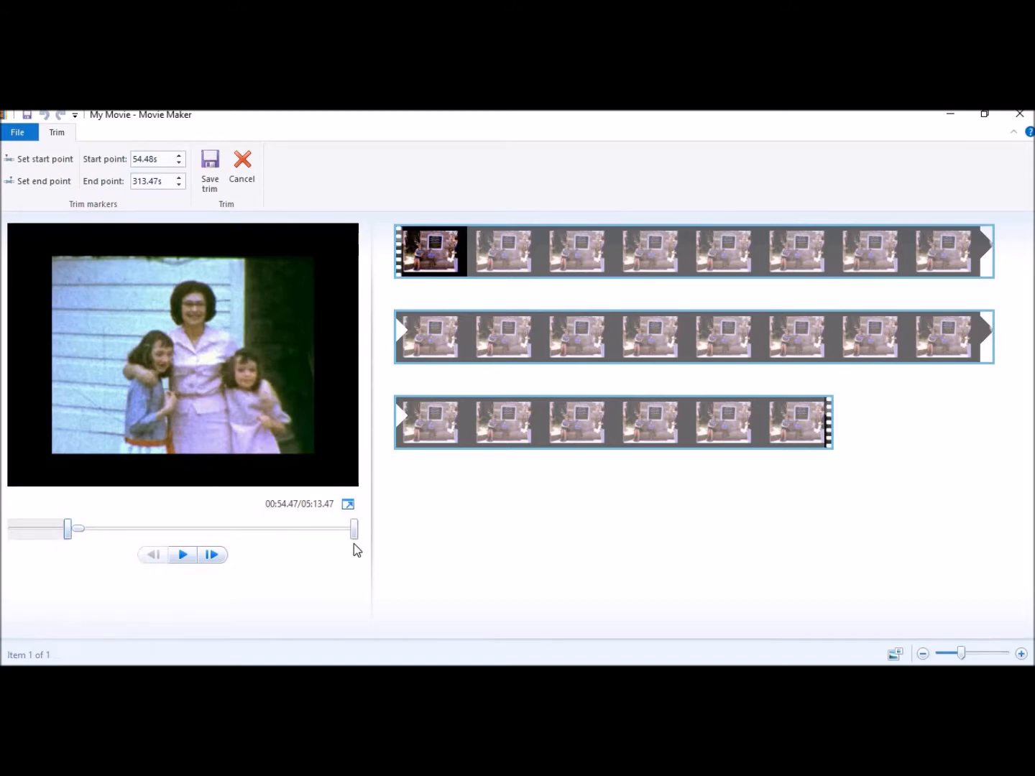
pyautogui.moveTo(353, 541); pyautogui.dragTo(235, 540)
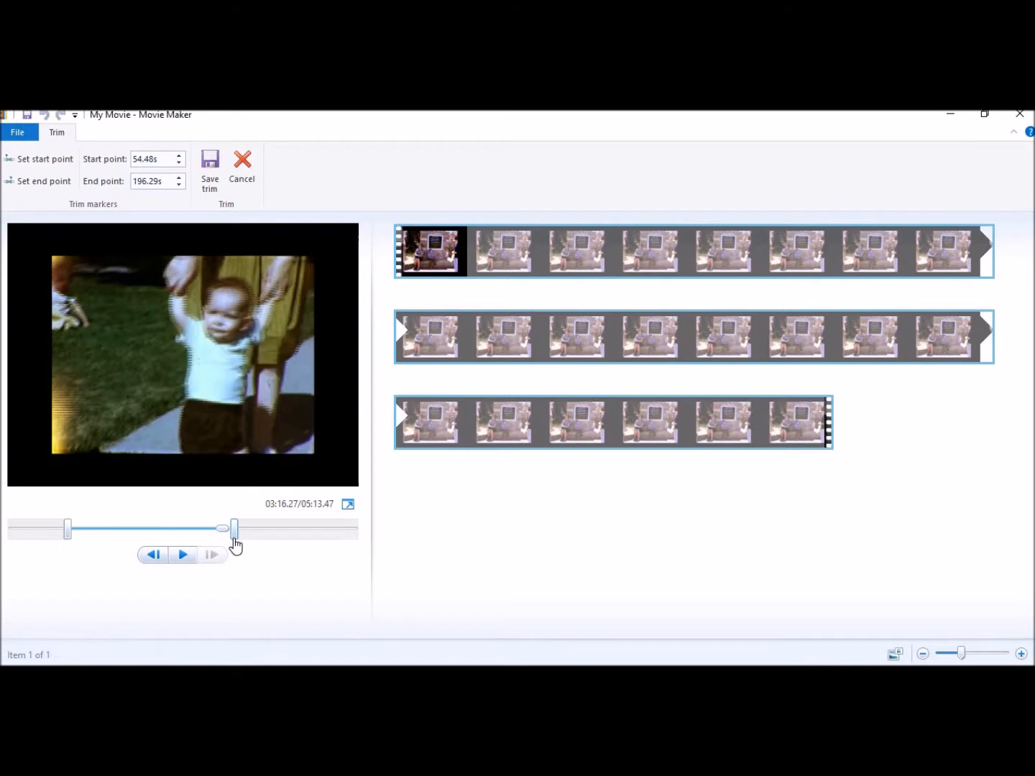
# Fine-tune the trim's end point to 196.68 s and save the trim
pyautogui.click(179, 179)
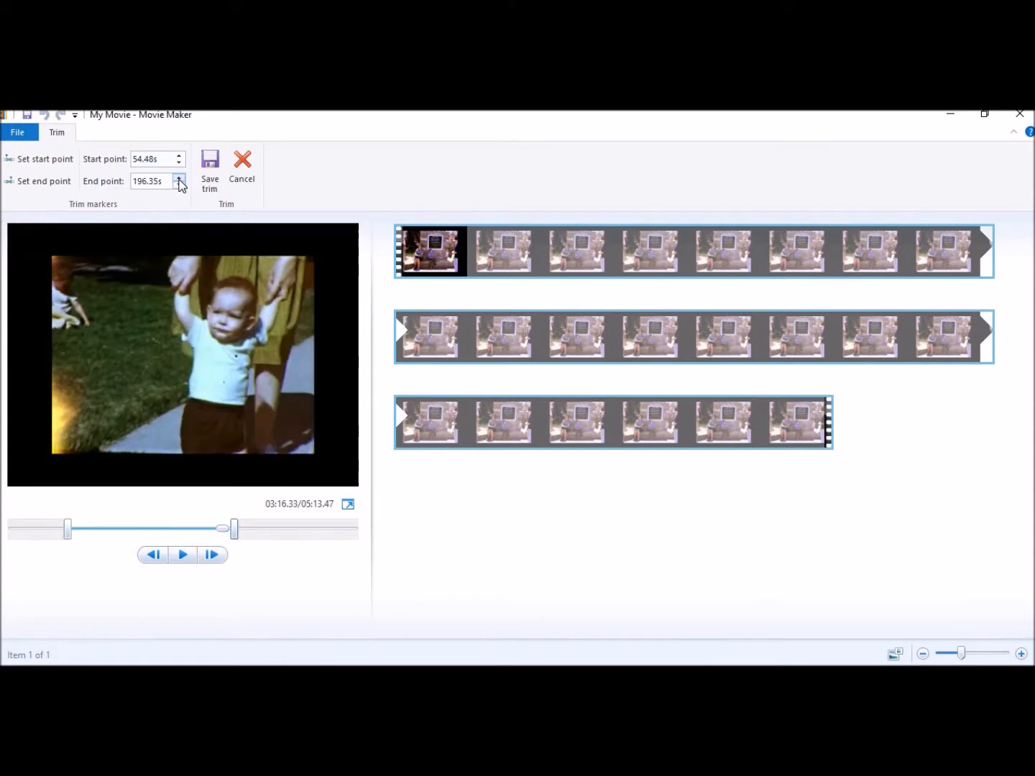
pyautogui.click(179, 179)
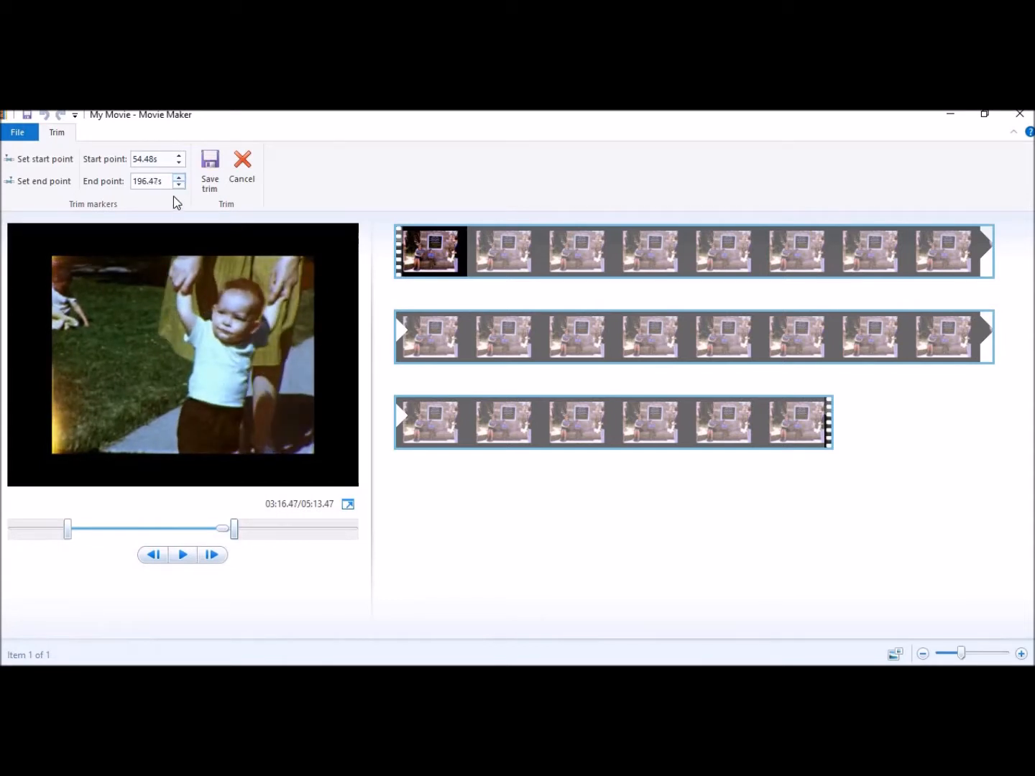
pyautogui.click(177, 177)
pyautogui.click(179, 177)
pyautogui.click(179, 177)
pyautogui.click(179, 177)
pyautogui.click(179, 177)
pyautogui.click(179, 178)
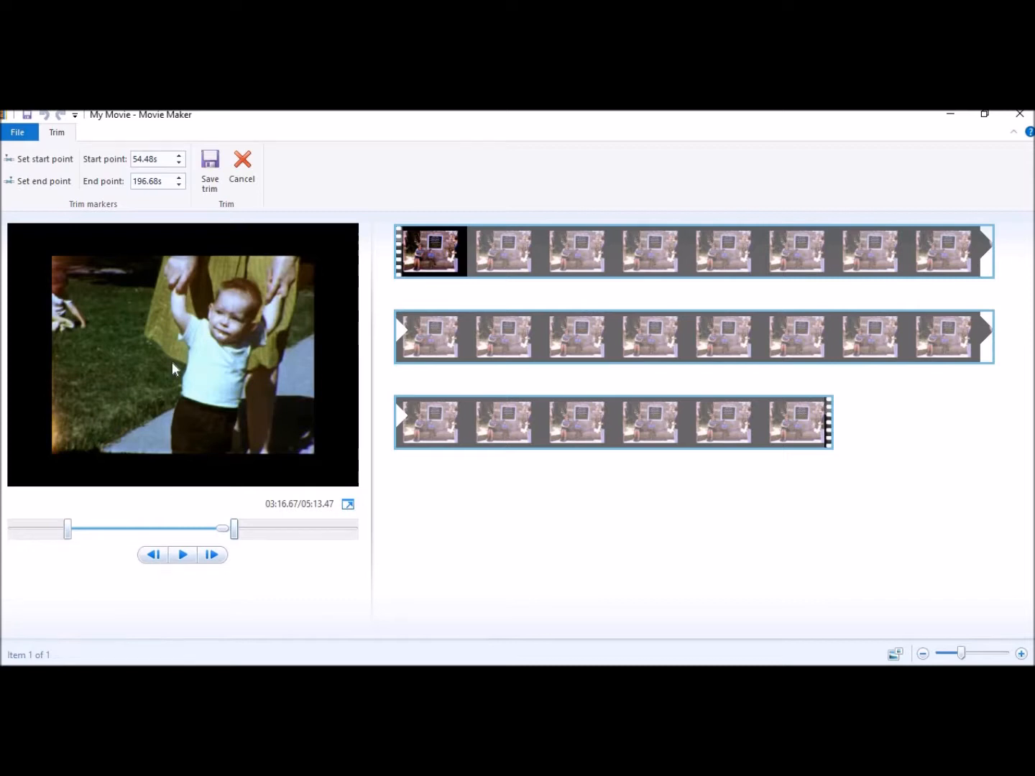
pyautogui.click(212, 188)
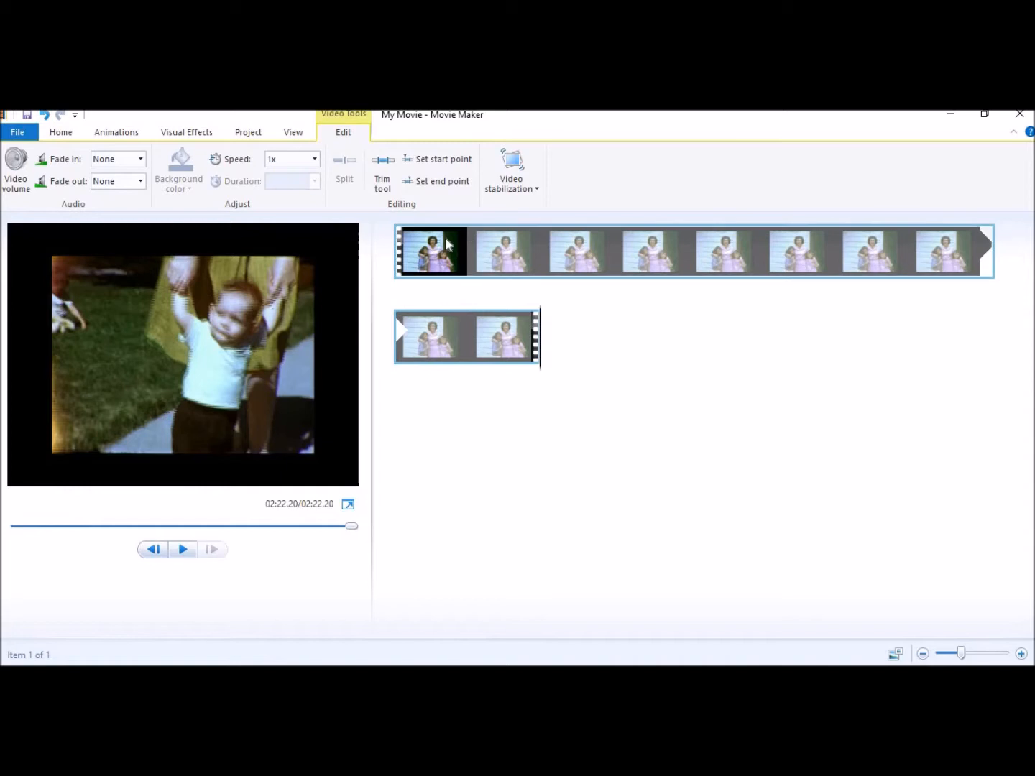
# Split the trimmed clip at about 00:45.50 and again at about 00:53.70 to isolate the bicycle section
pyautogui.click(398, 241)
pyautogui.moveTo(14, 529); pyautogui.dragTo(105, 559)
pyautogui.moveTo(591, 257); pyautogui.dragTo(630, 282)
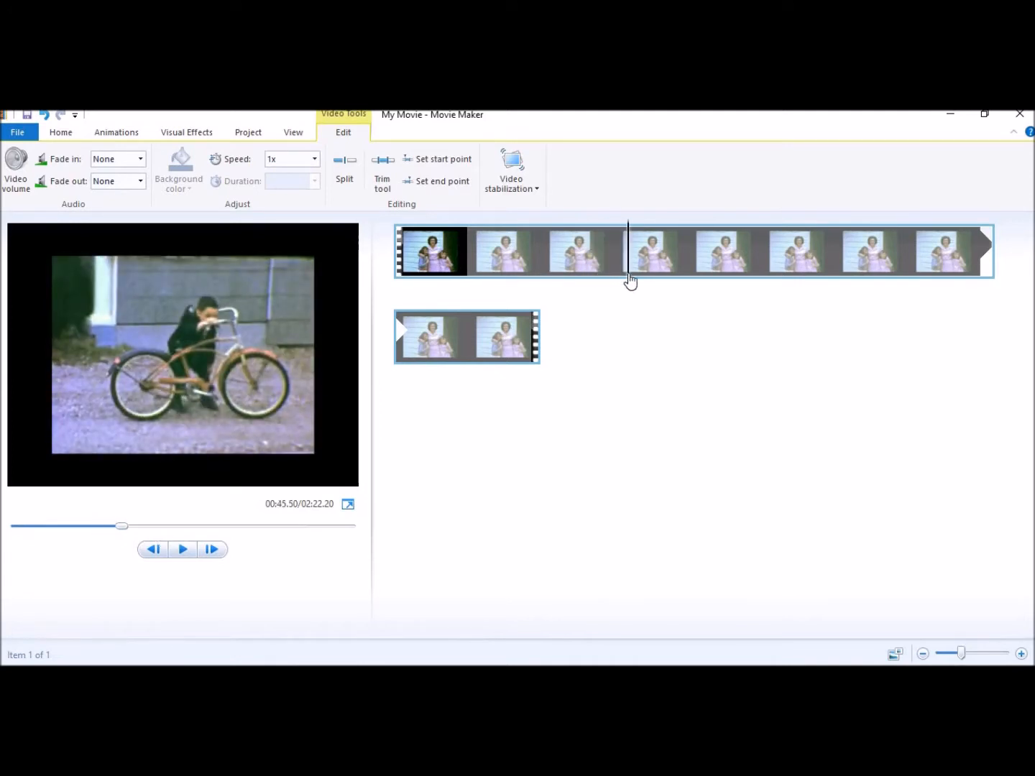
pyautogui.click(348, 193)
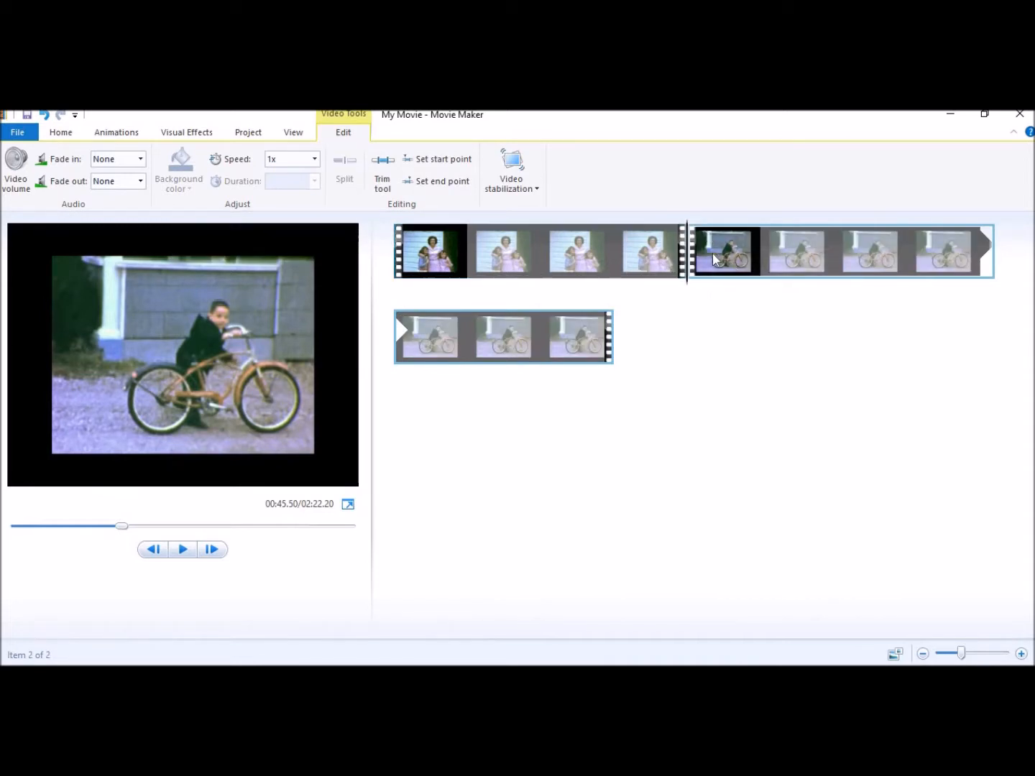
pyautogui.moveTo(687, 267); pyautogui.dragTo(733, 291)
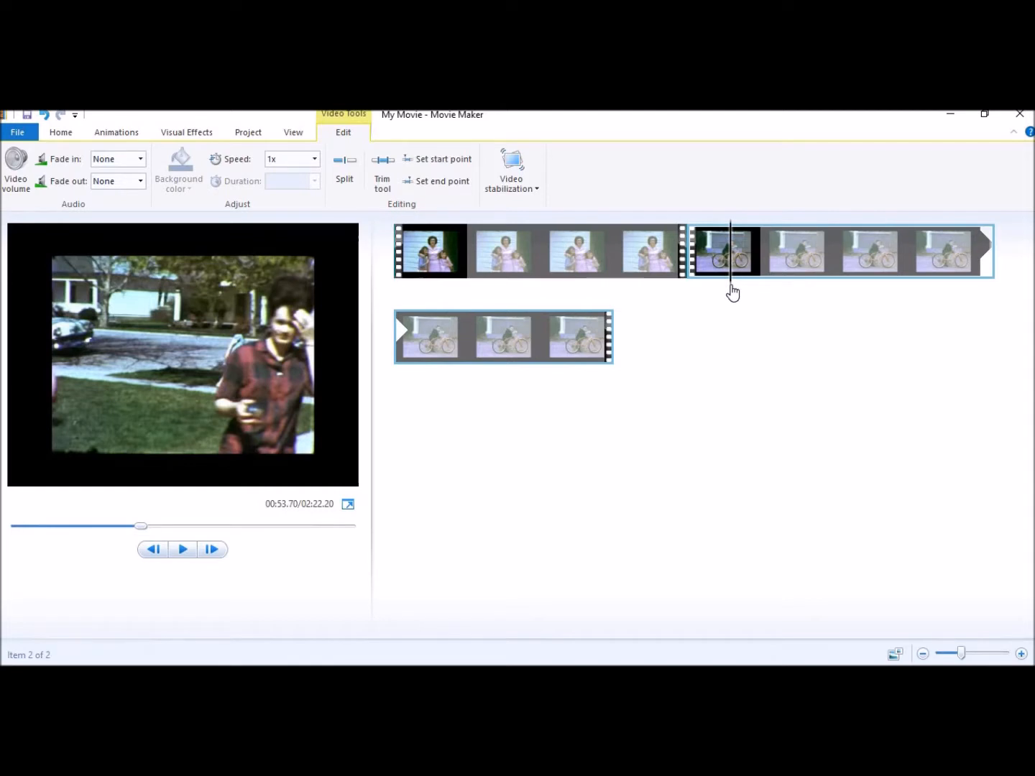
pyautogui.click(348, 172)
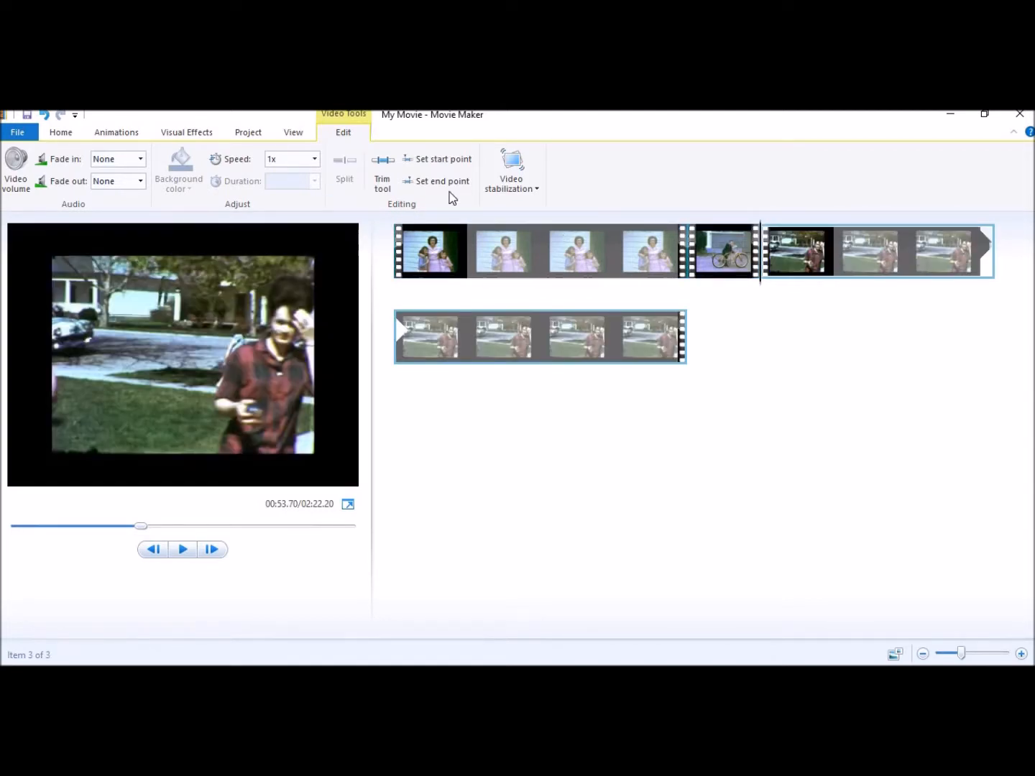
# Check the three separate clips and remove the middle one with the boy and the bicycle
pyautogui.click(582, 249)
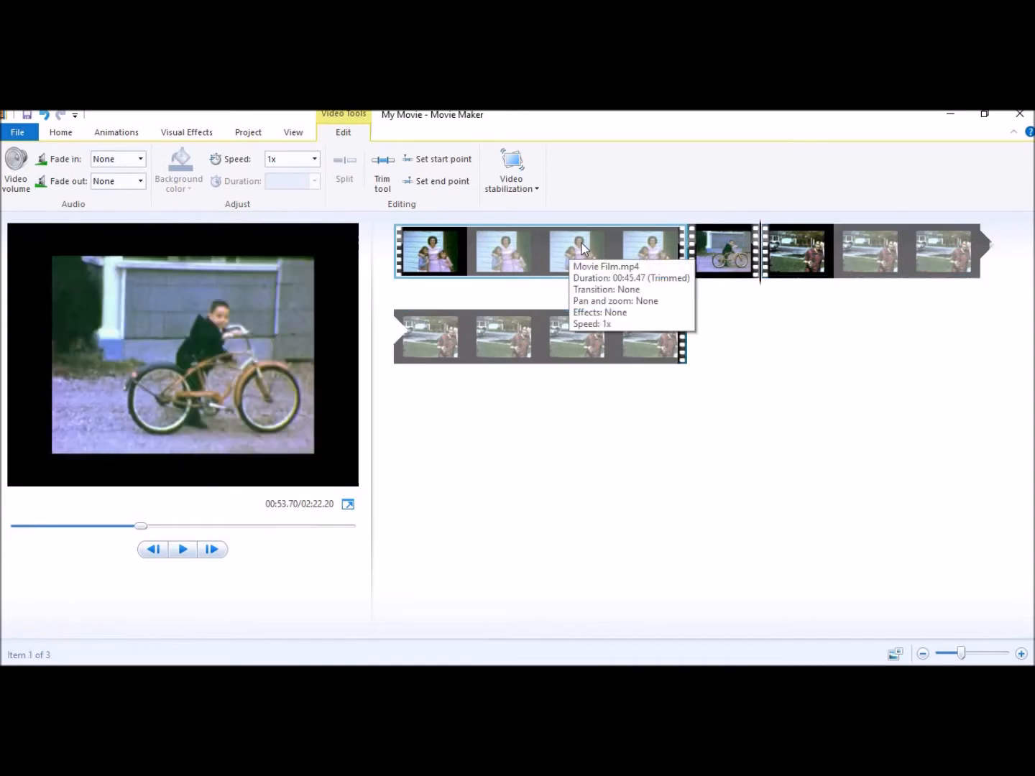
pyautogui.click(712, 252)
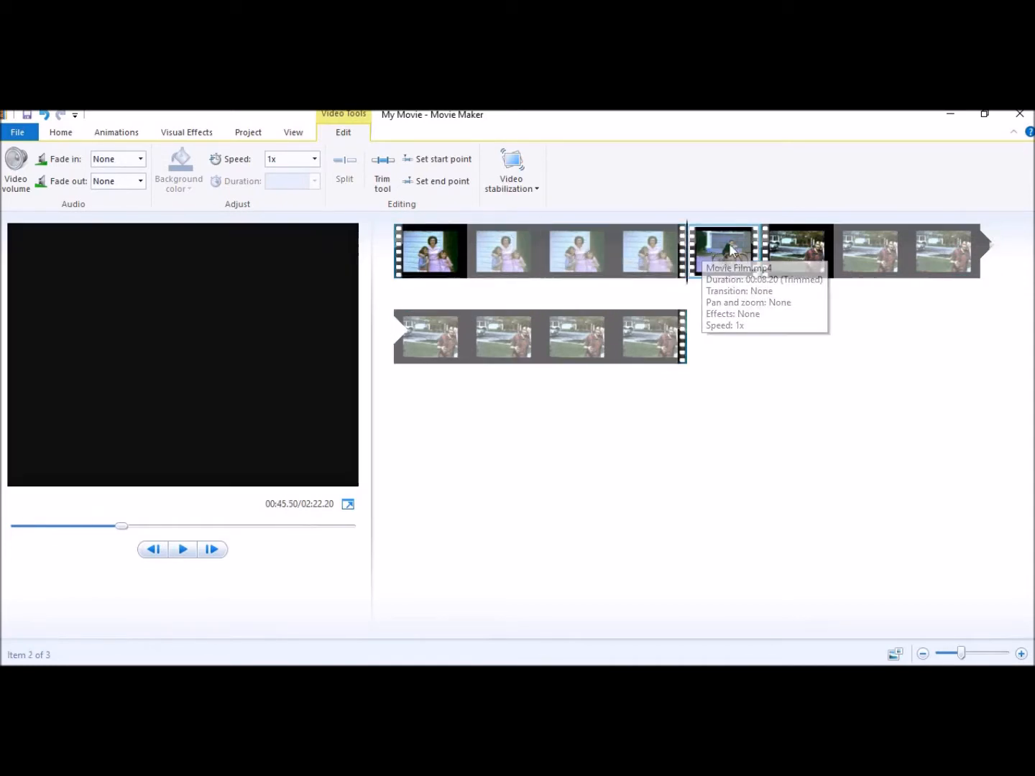
pyautogui.click(794, 249)
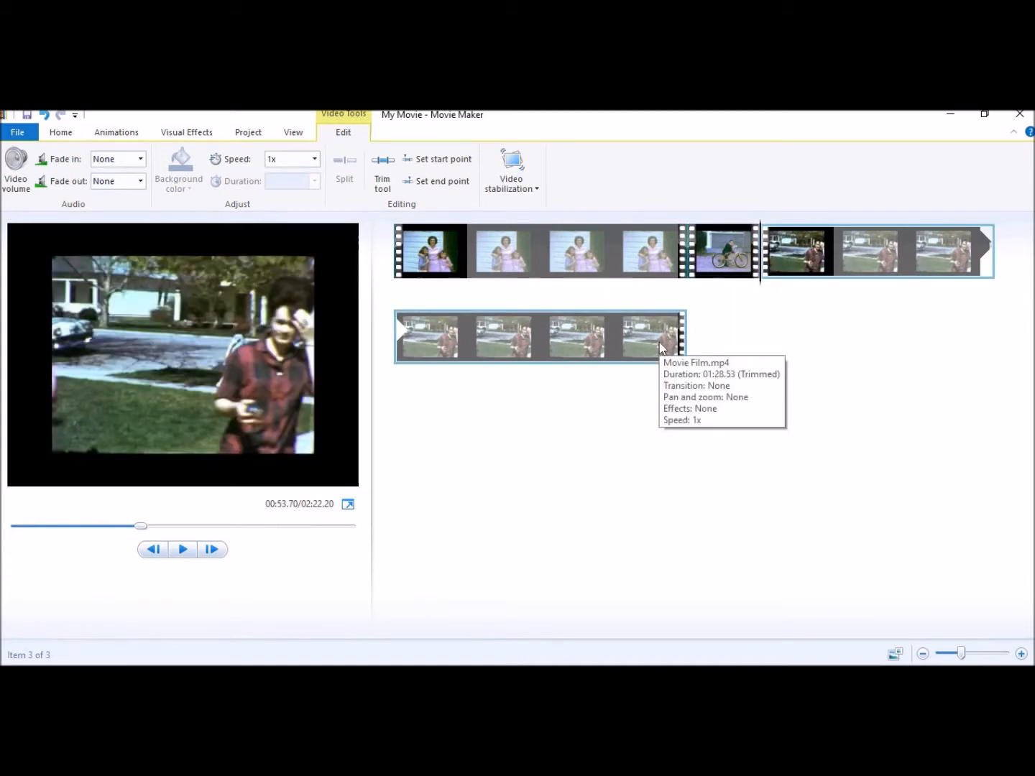
pyautogui.click(715, 257)
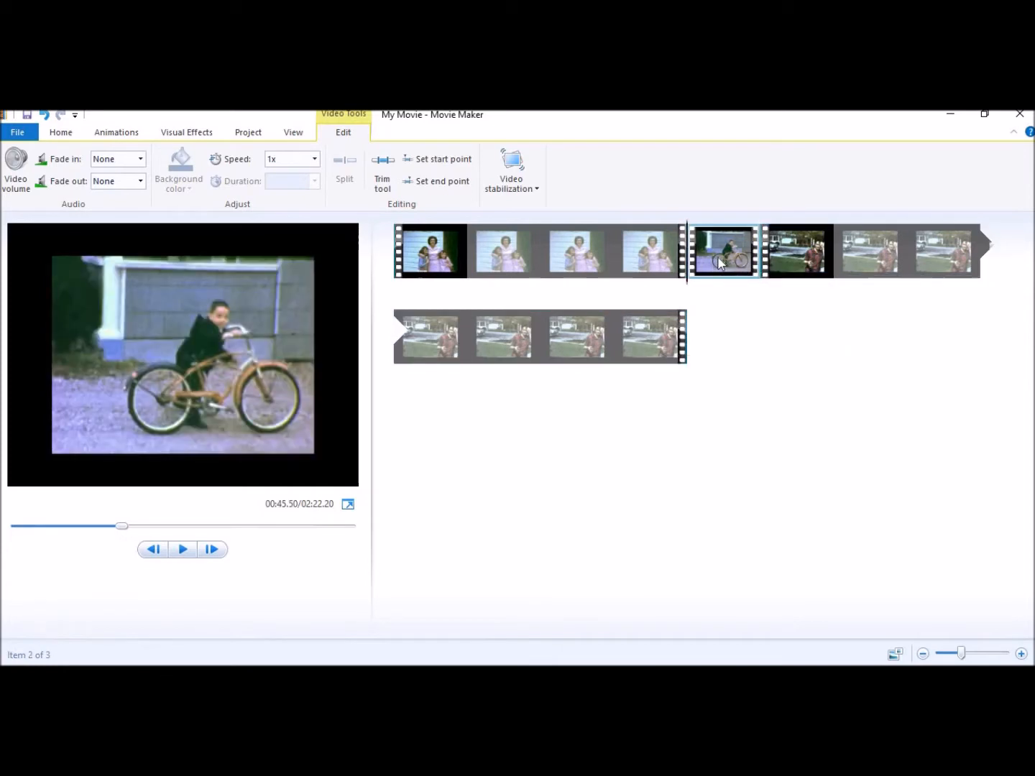
pyautogui.rightClick(719, 262)
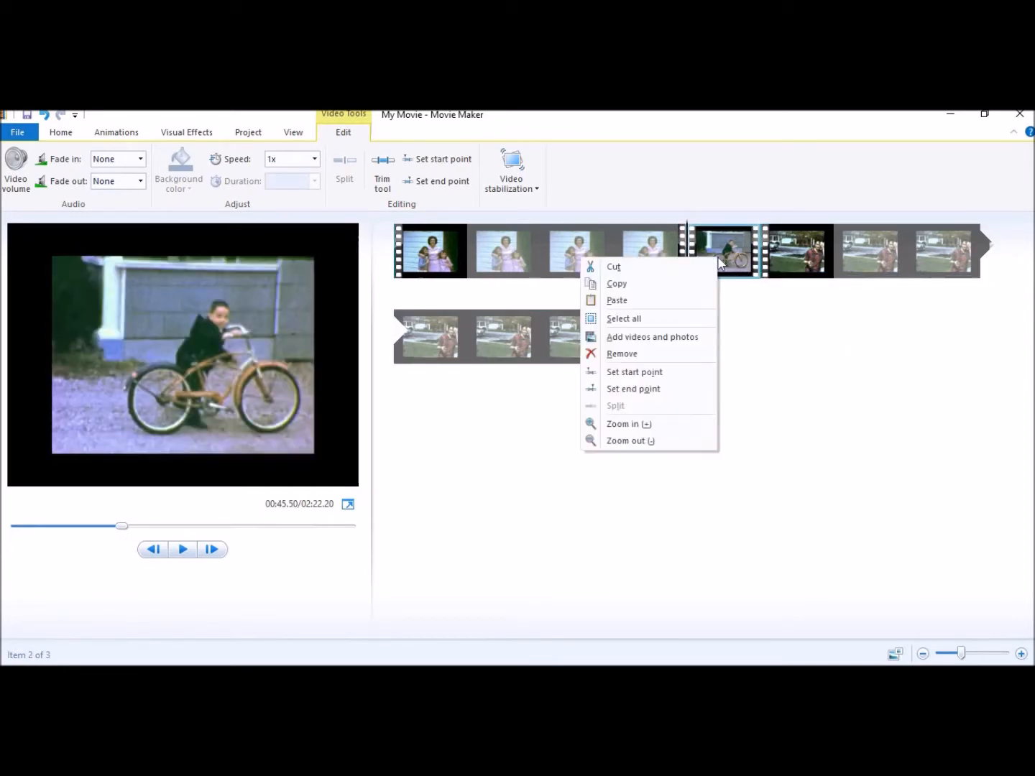
pyautogui.click(657, 355)
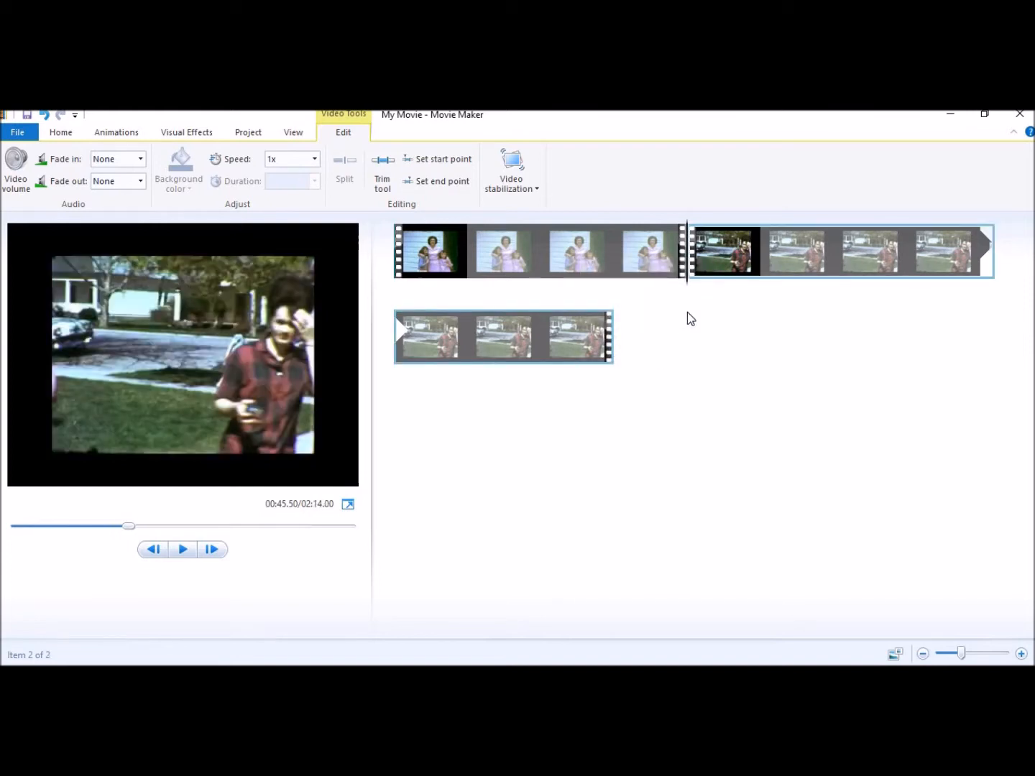
# Split the last clip at about 01:01.30 and 01:10.87 and remove the section between the two cuts
pyautogui.moveTo(686, 284); pyautogui.dragTo(778, 307)
pyautogui.click(349, 171)
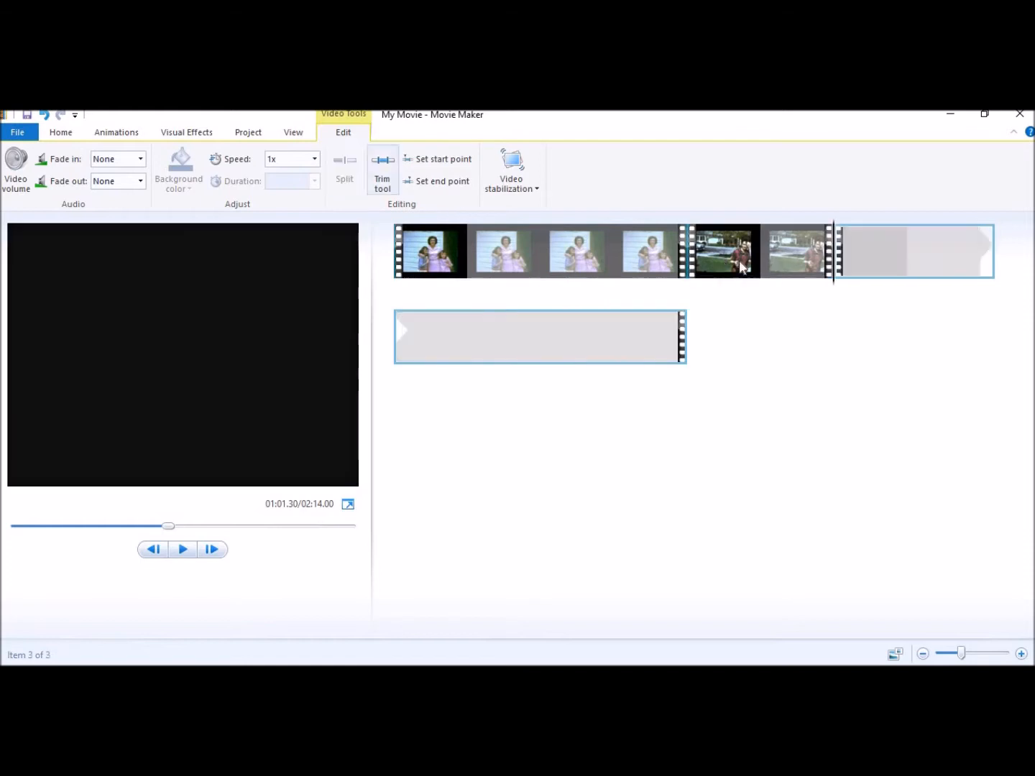
pyautogui.moveTo(862, 293); pyautogui.dragTo(892, 299)
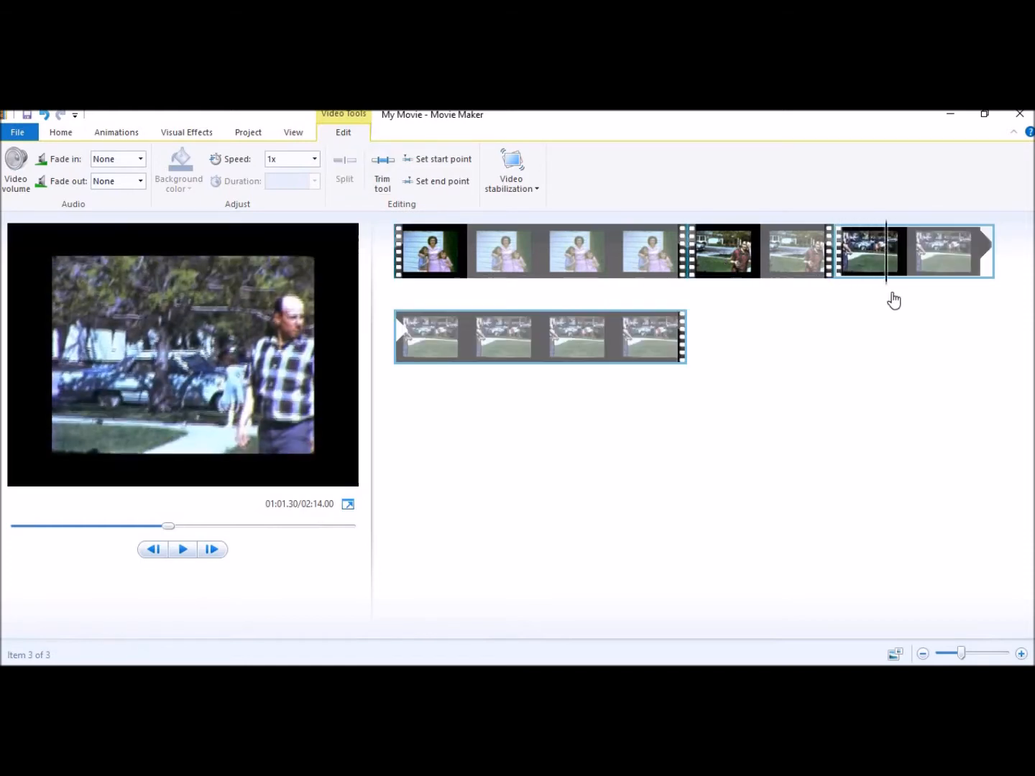
pyautogui.click(351, 172)
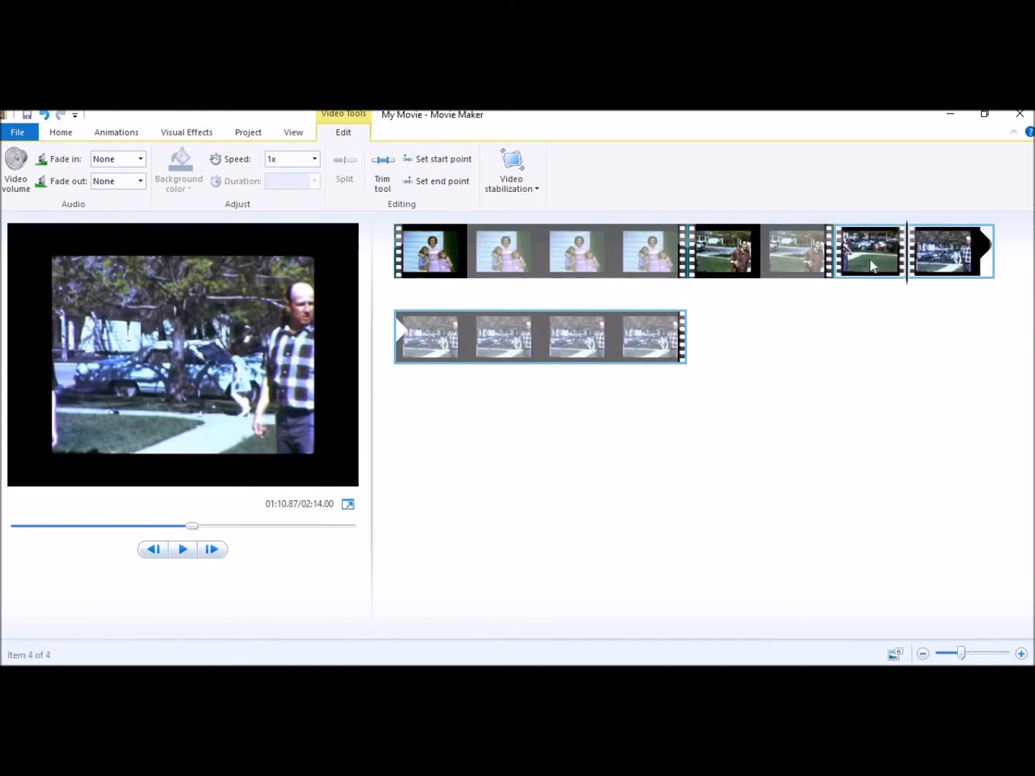
pyautogui.rightClick(733, 262)
pyautogui.click(785, 357)
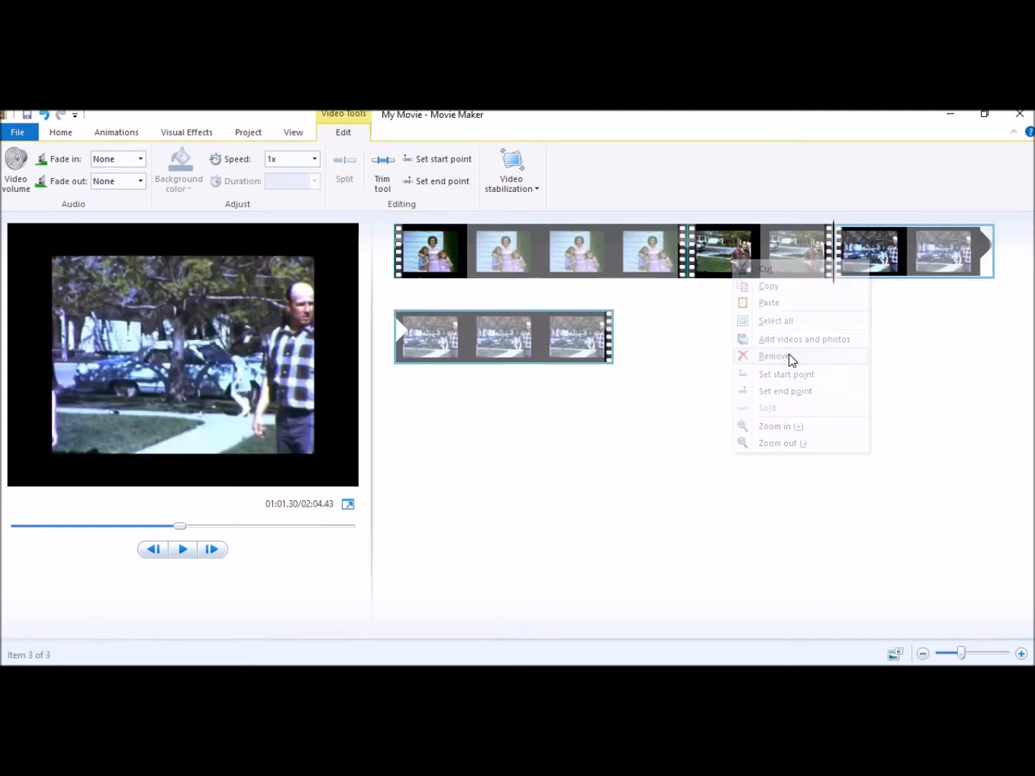
# Review the remaining clips and preview the footage in the middle clip up to about 00:59.63
pyautogui.click(883, 265)
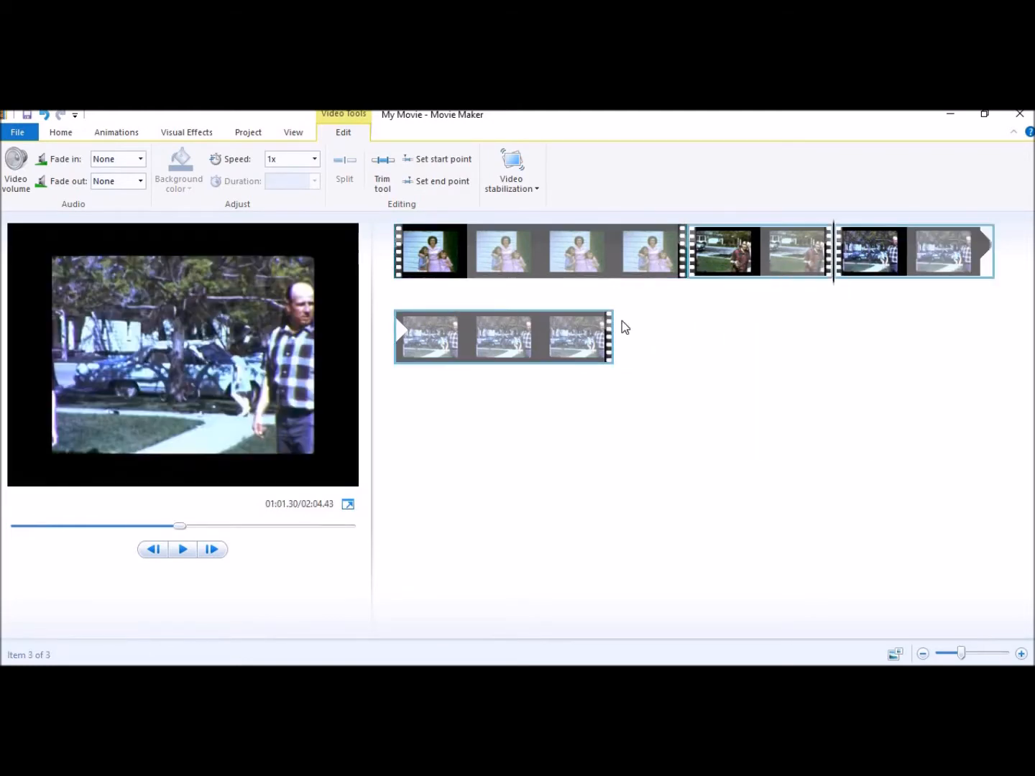
pyautogui.click(665, 256)
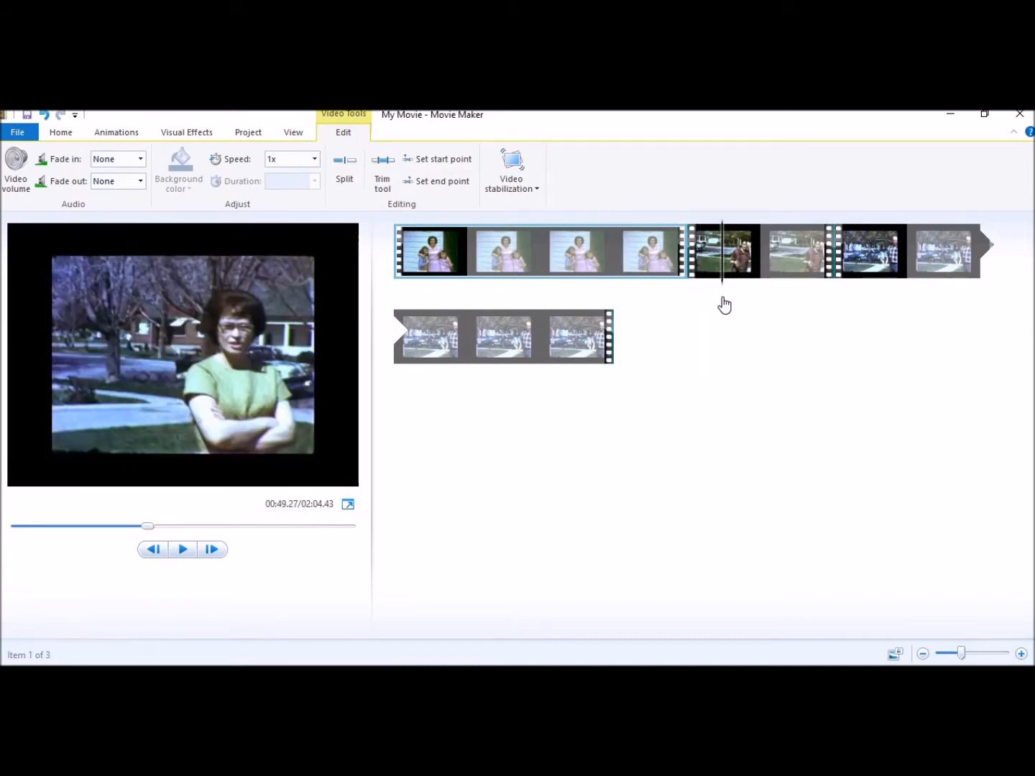
pyautogui.click(819, 294)
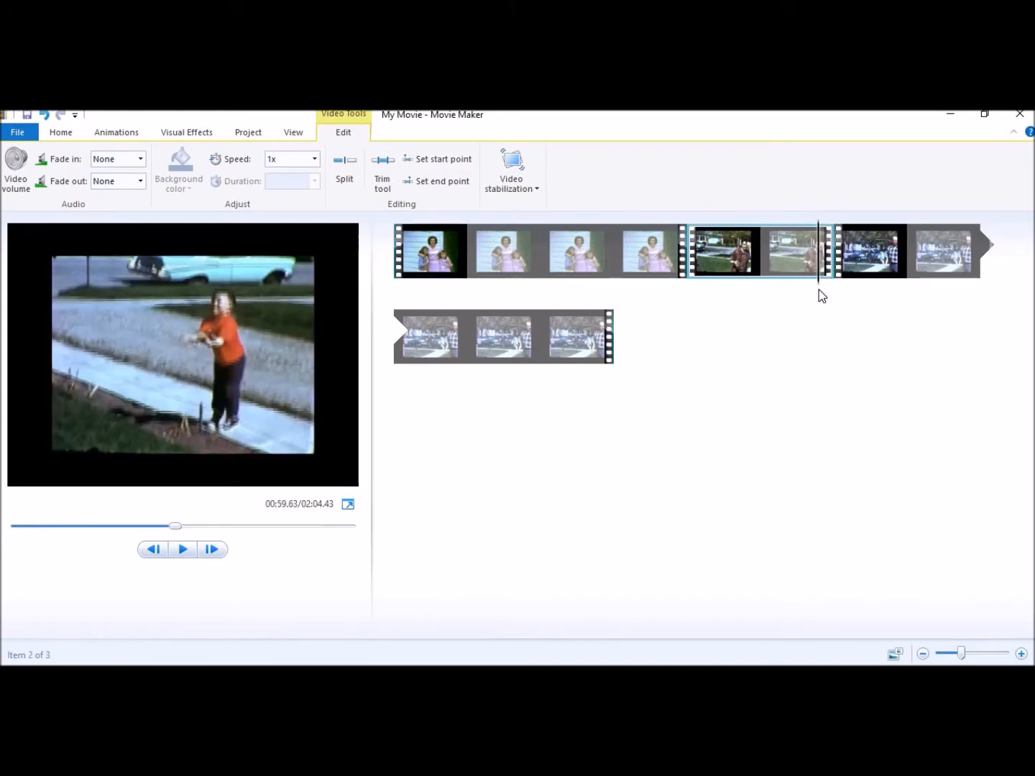
pyautogui.click(15, 132)
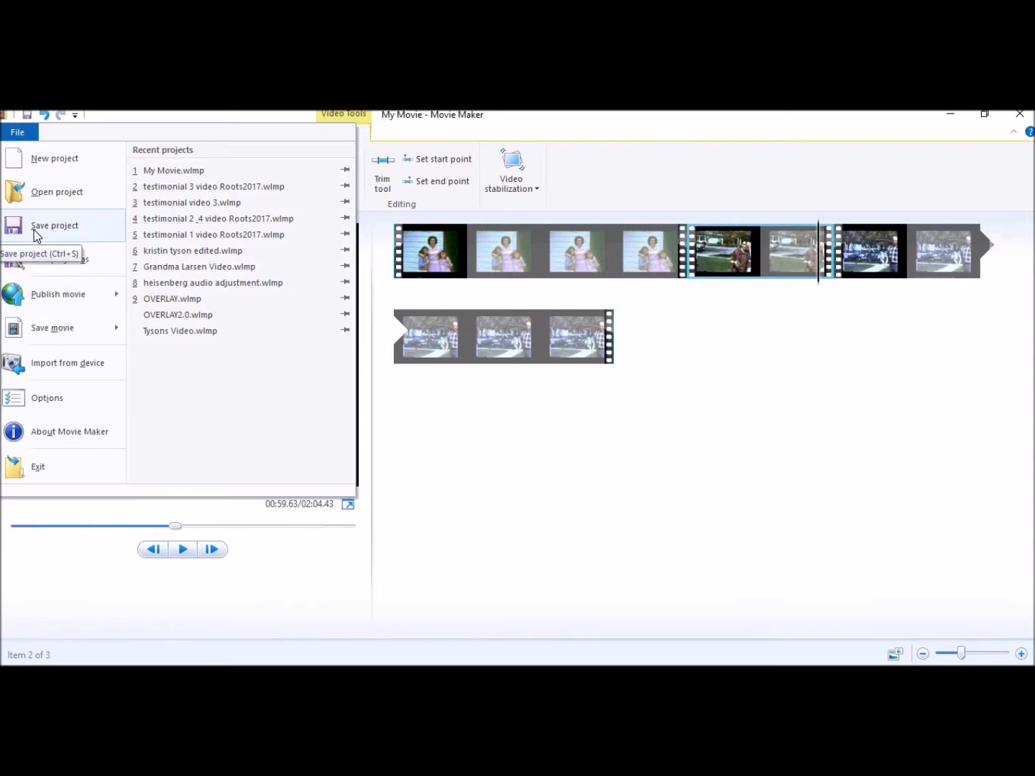
pyautogui.click(602, 419)
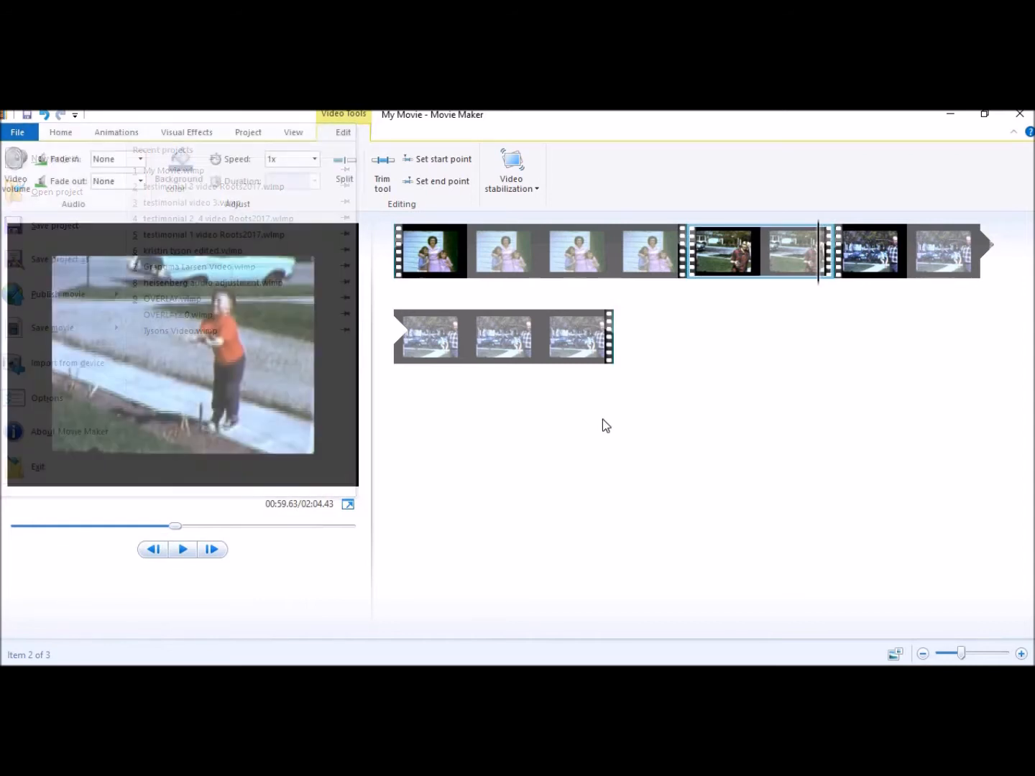
# Save the movie with the high-definition display setting as My Movie Edited.mp4 in the Videos folder
pyautogui.click(22, 133)
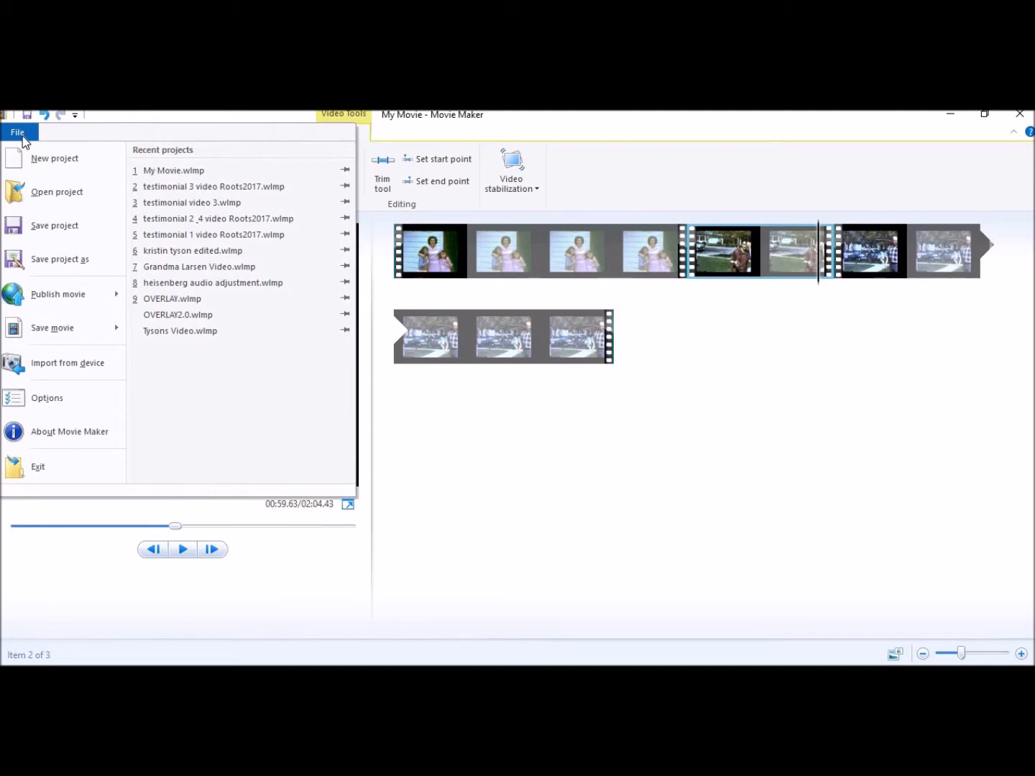
pyautogui.moveTo(60, 334)
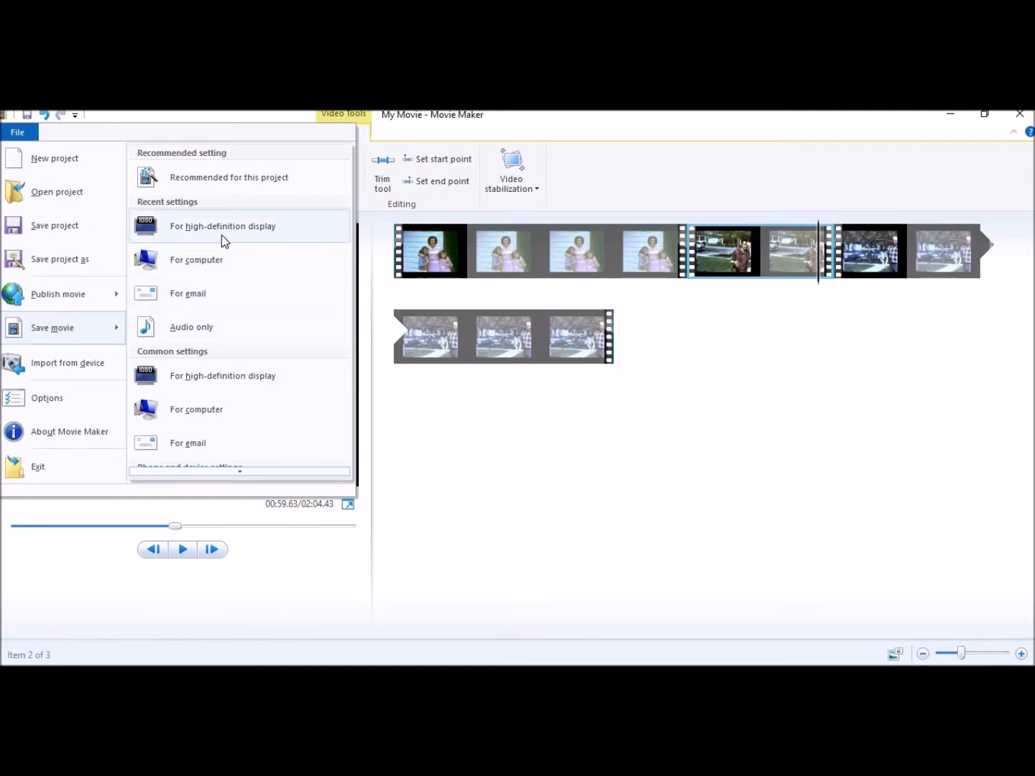
pyautogui.moveTo(222, 235)
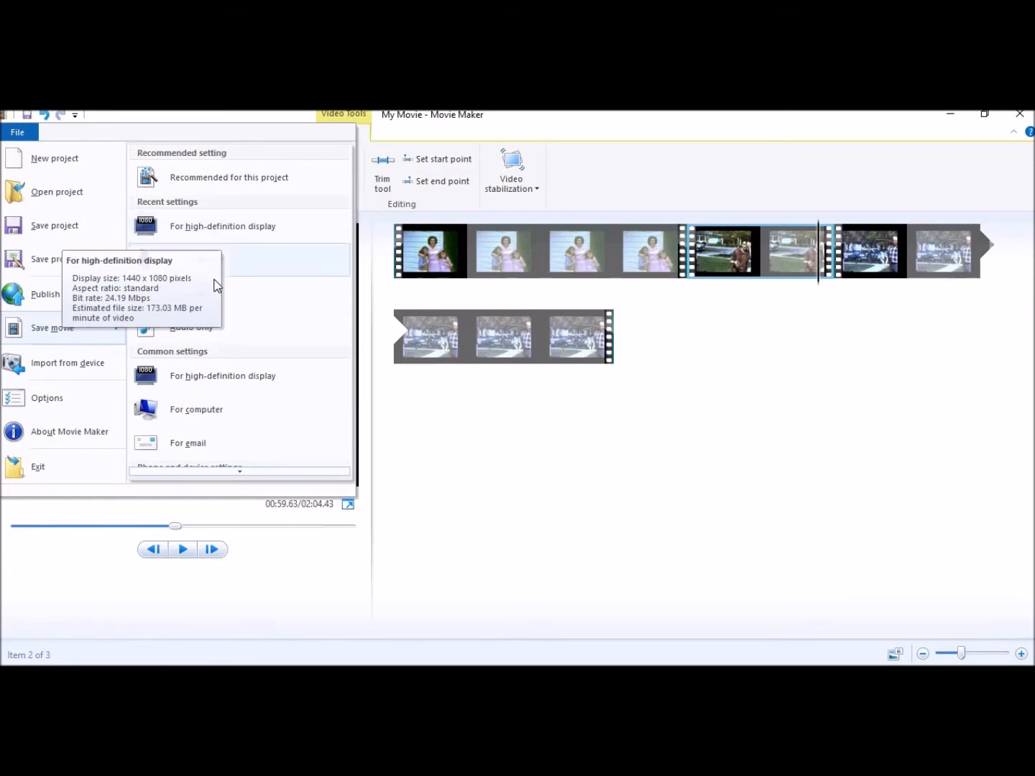
pyautogui.moveTo(214, 270)
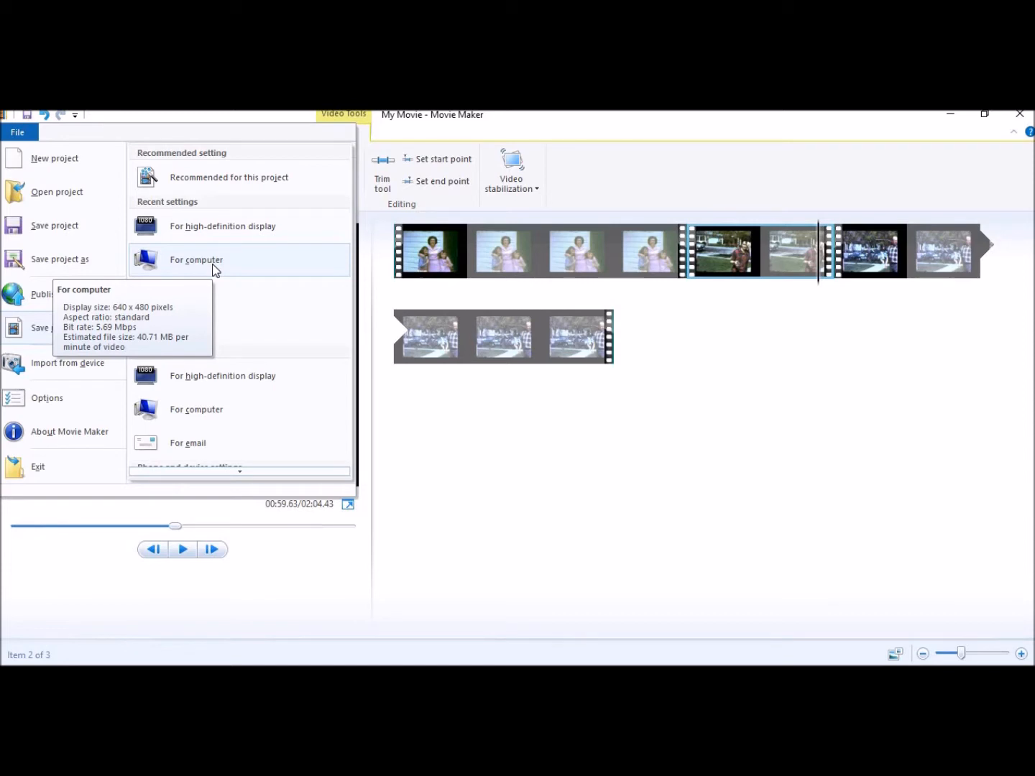
pyautogui.click(220, 227)
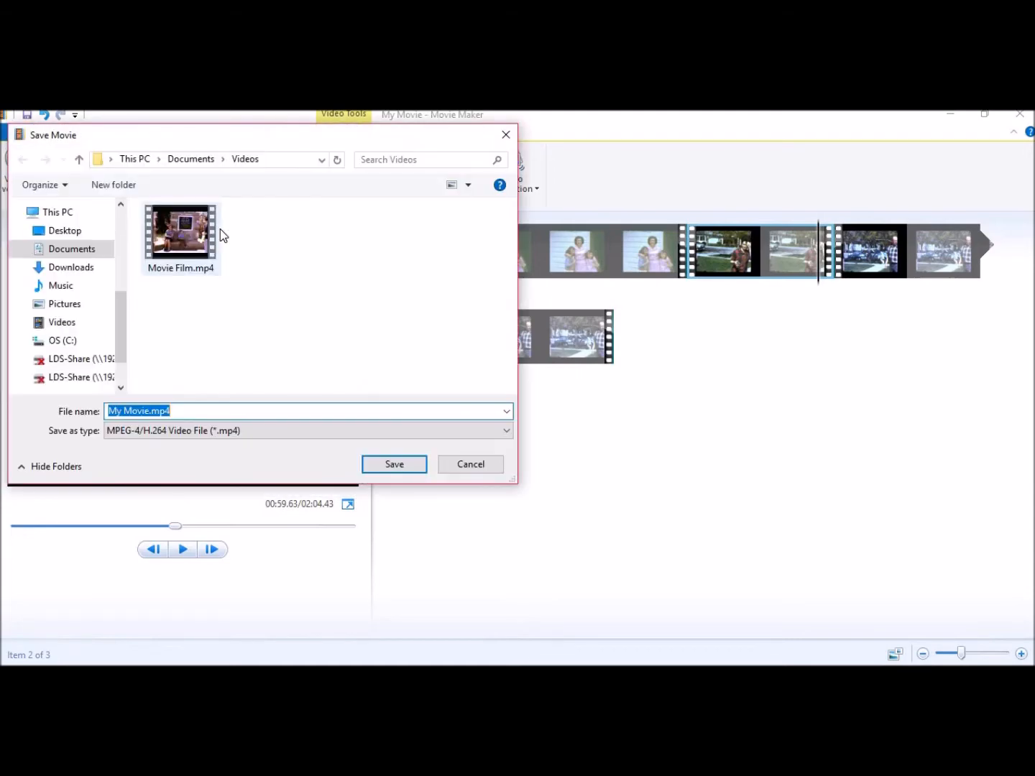
pyautogui.click(150, 412)
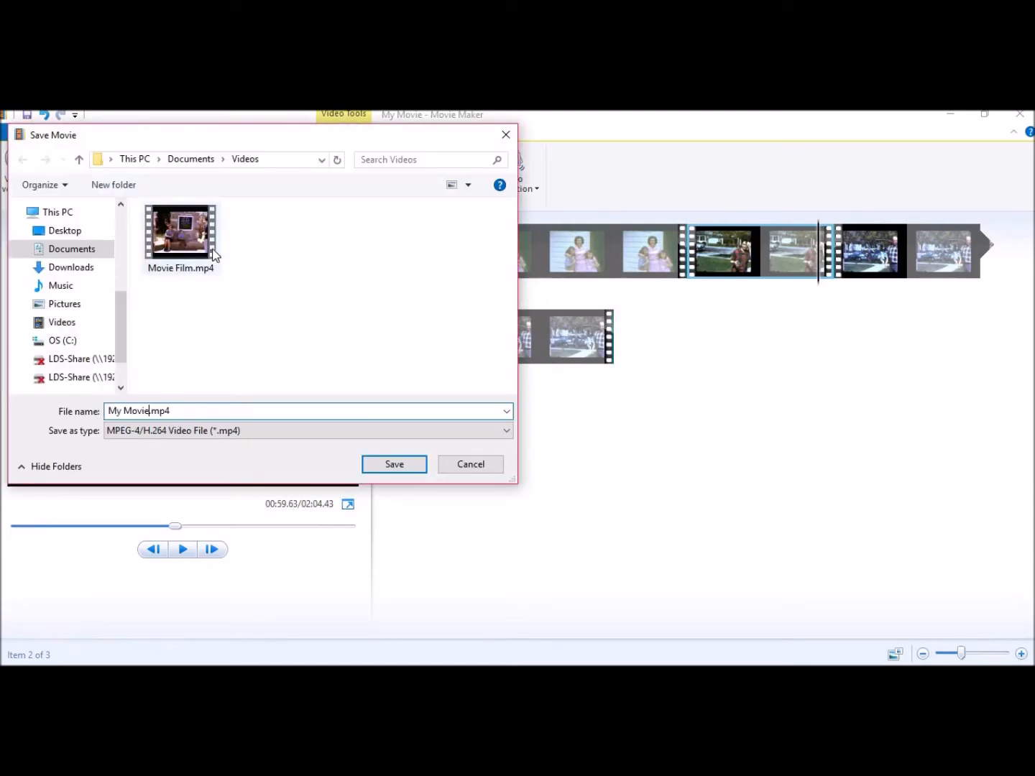
pyautogui.write('Edited')
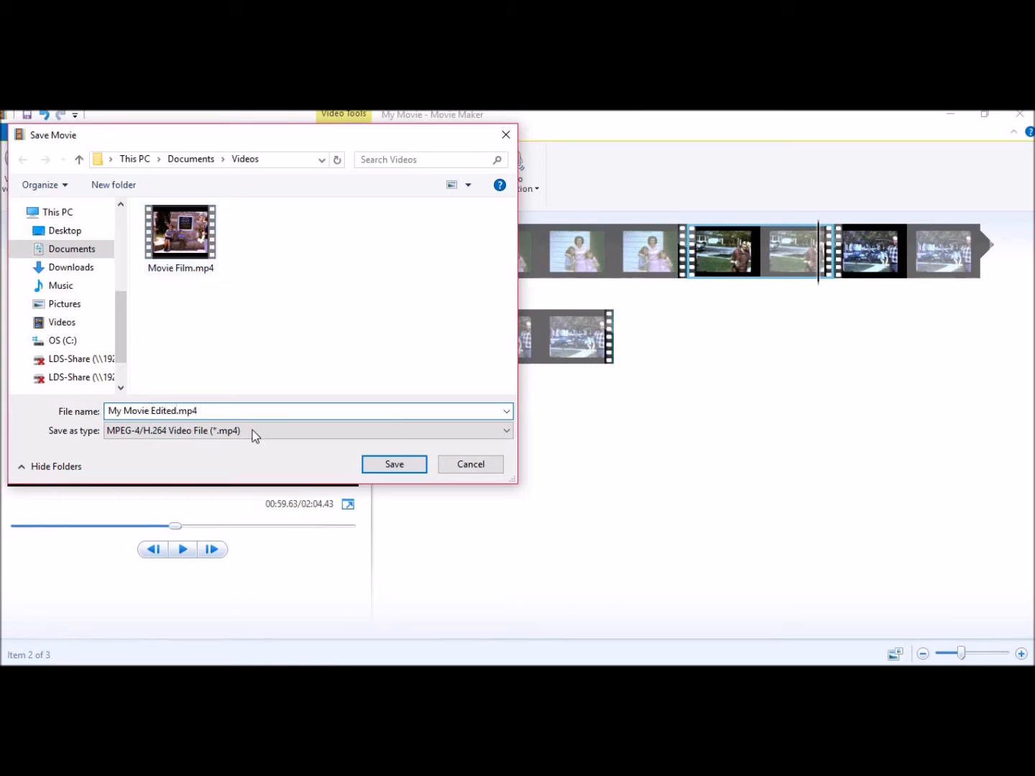
pyautogui.click(377, 468)
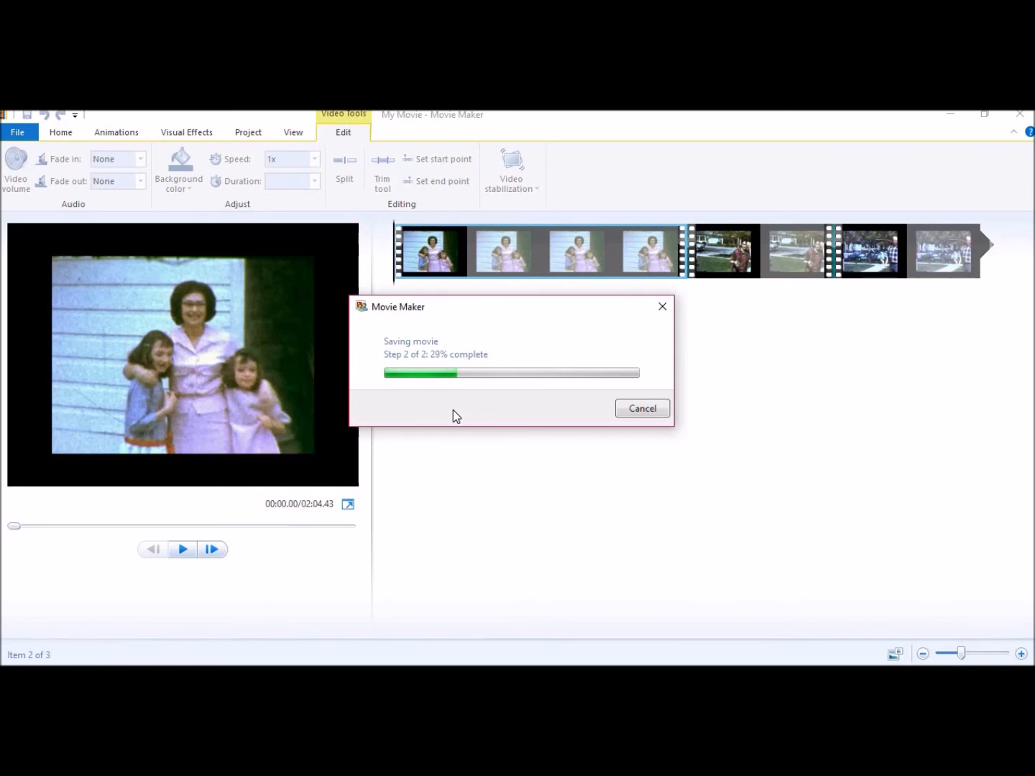
# Cancel the movie export that is in progress
pyautogui.click(634, 408)
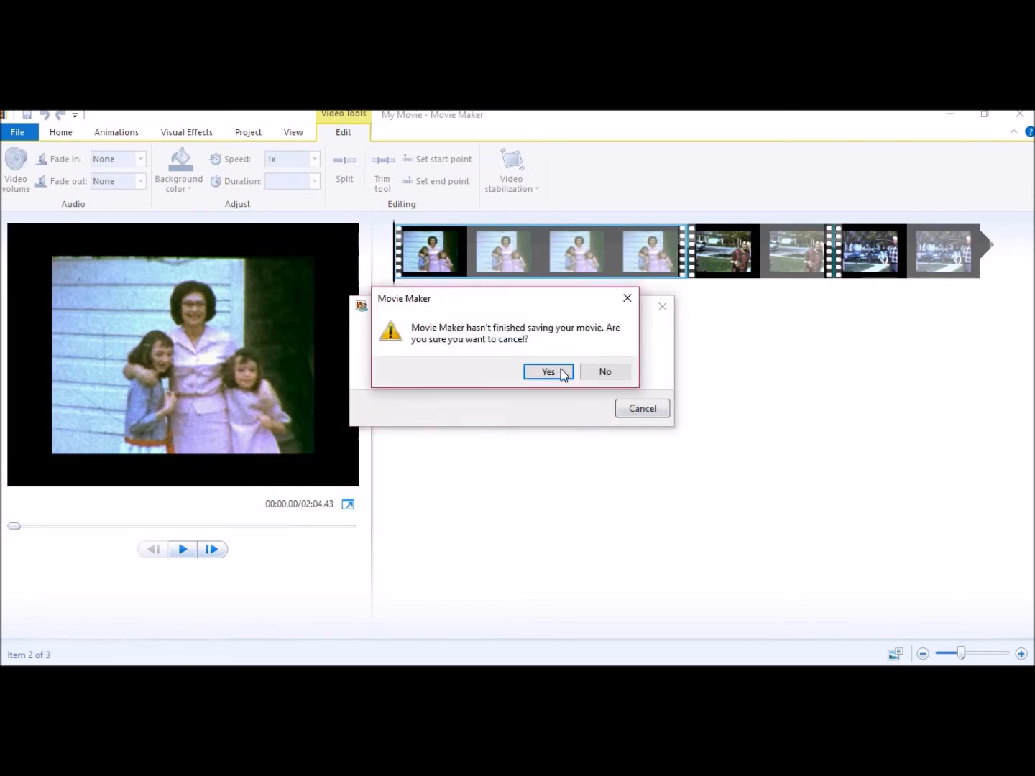